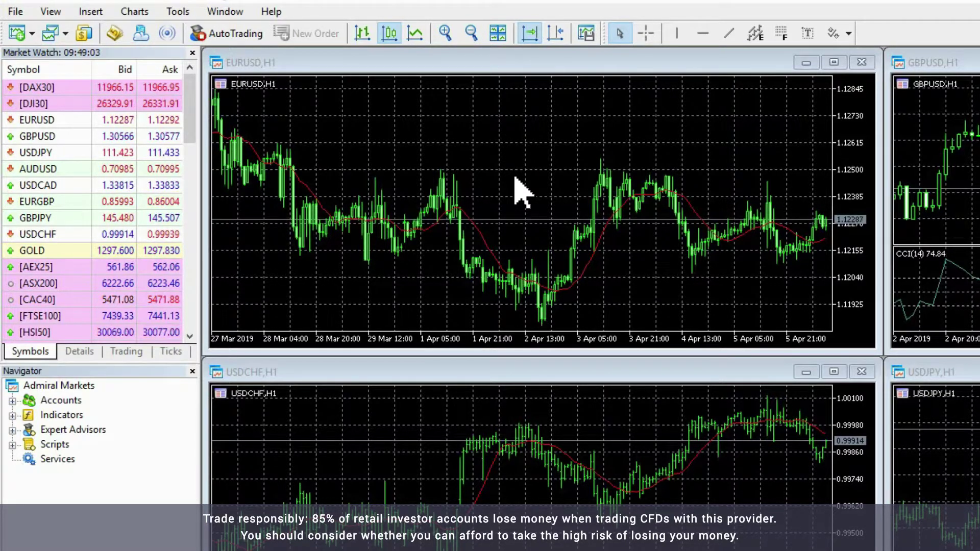
Hide all Market Watch symbols, then show every available symbol.
right_click(74, 75)
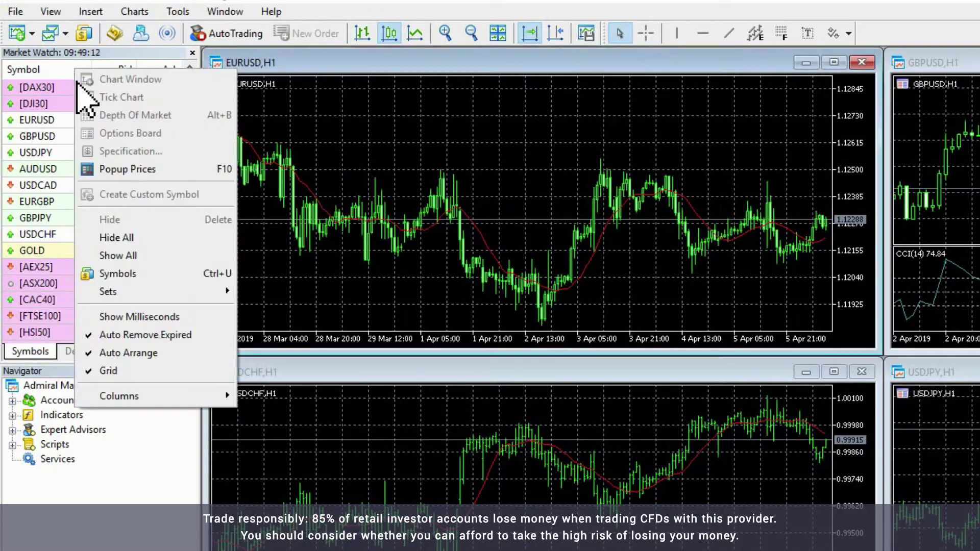
left_click(132, 236)
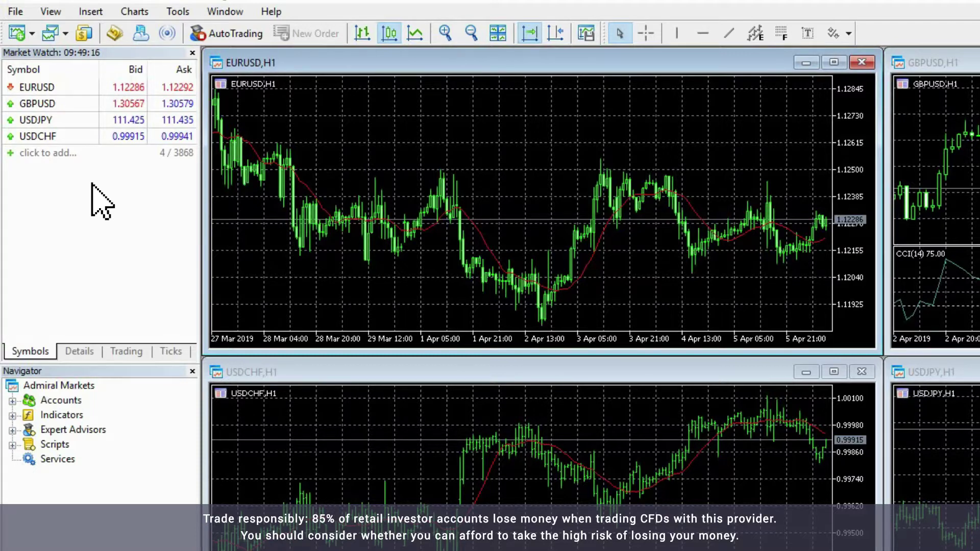
right_click(92, 185)
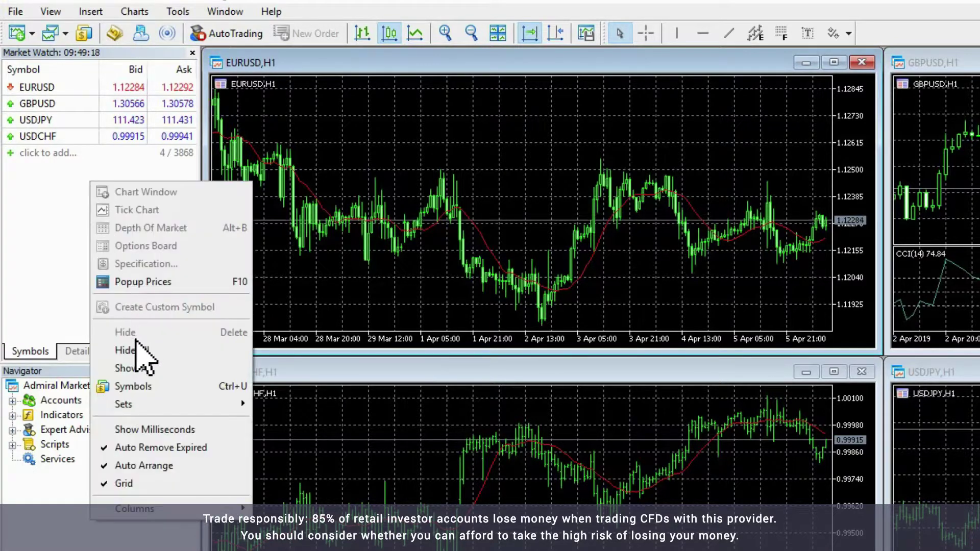
left_click(148, 368)
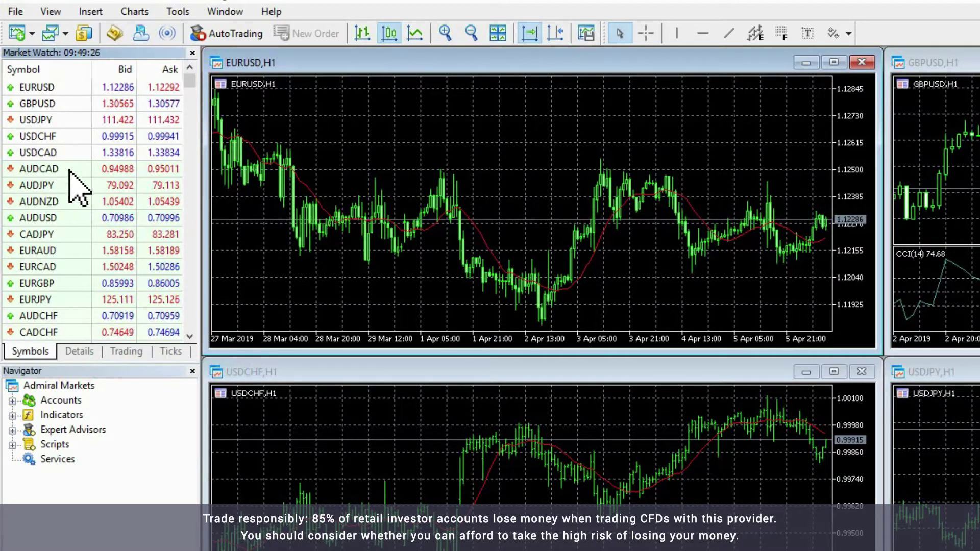
Open a USDCAD chart window from Market Watch, then close it.
right_click(63, 153)
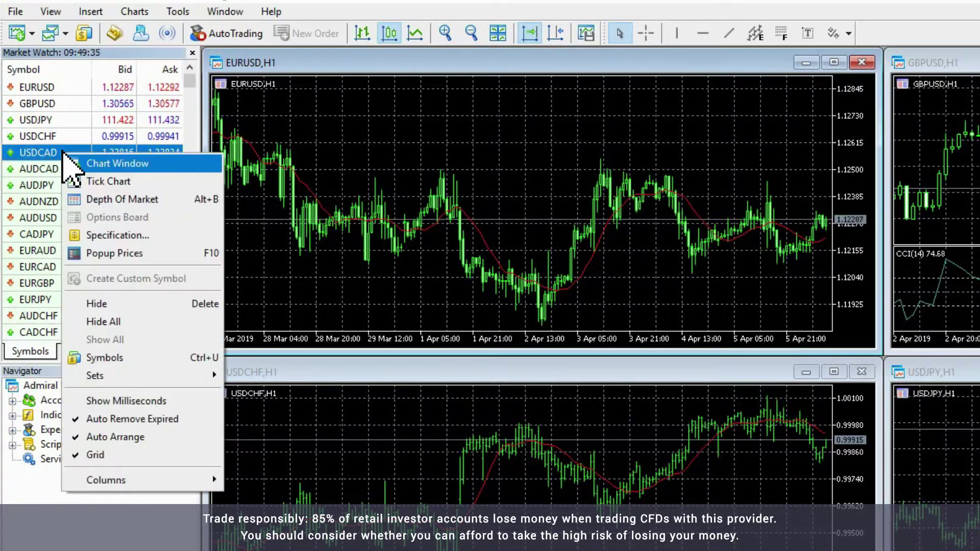
left_click(153, 164)
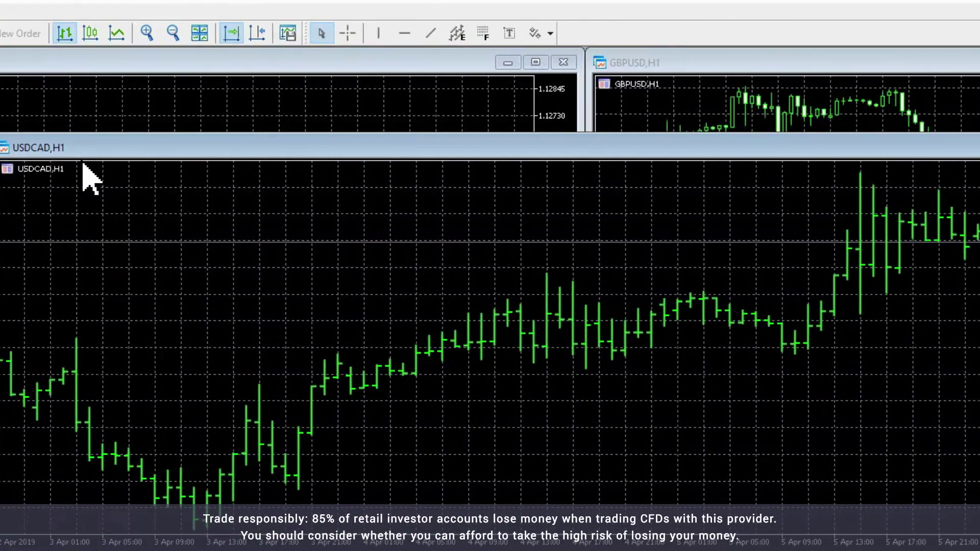
left_click(840, 148)
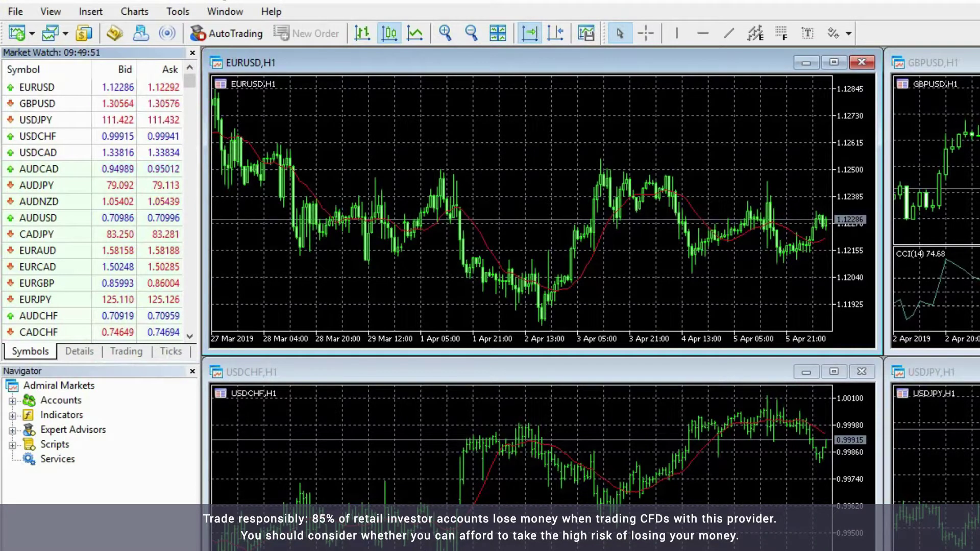
left_click(50, 88)
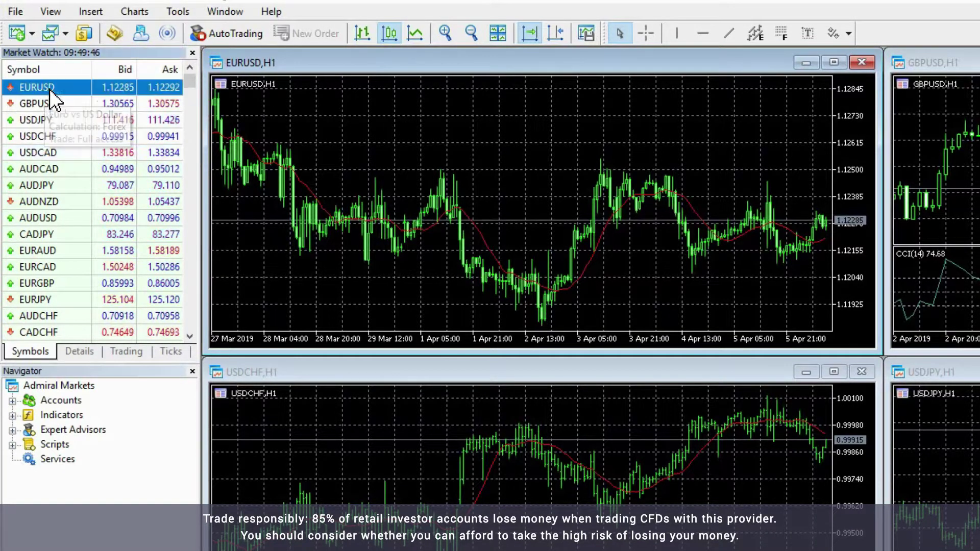
left_click(84, 356)
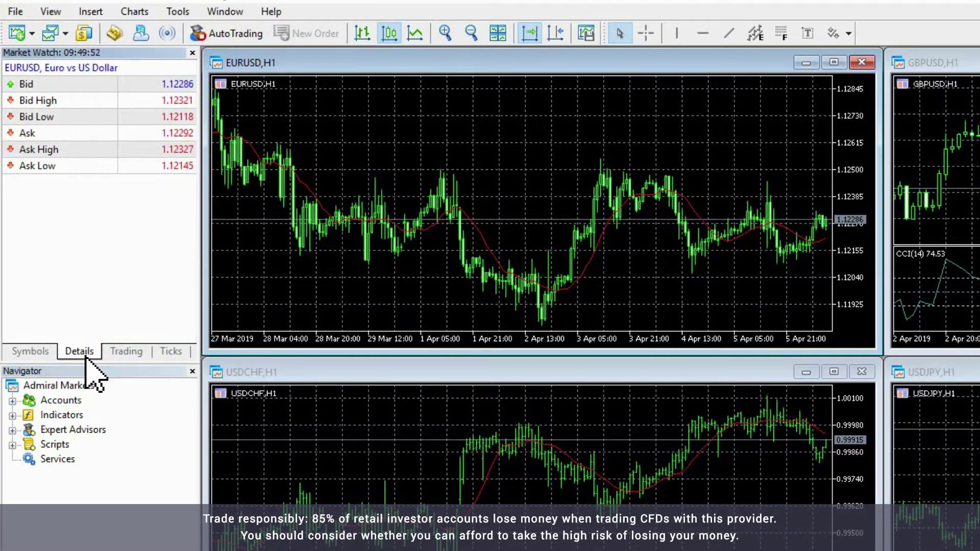
left_click(127, 353)
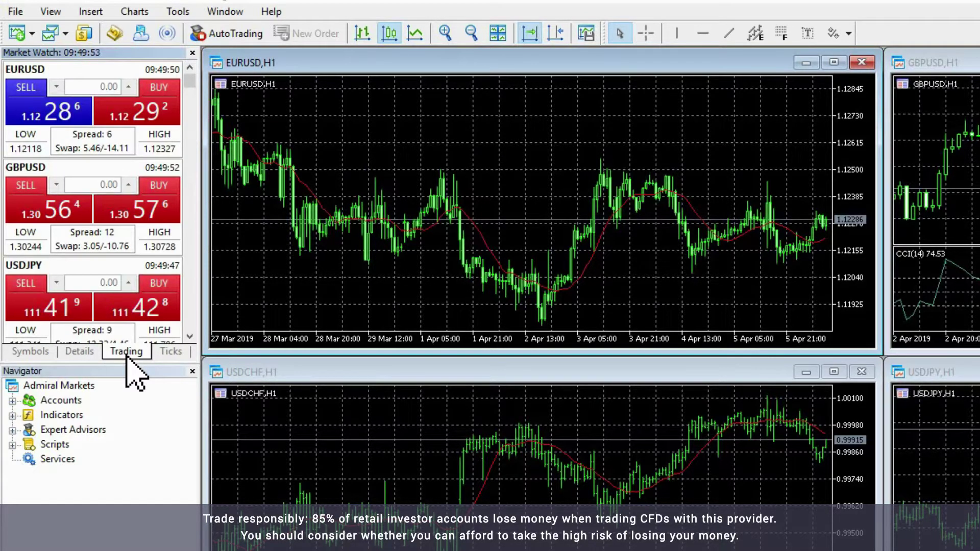
left_click(172, 352)
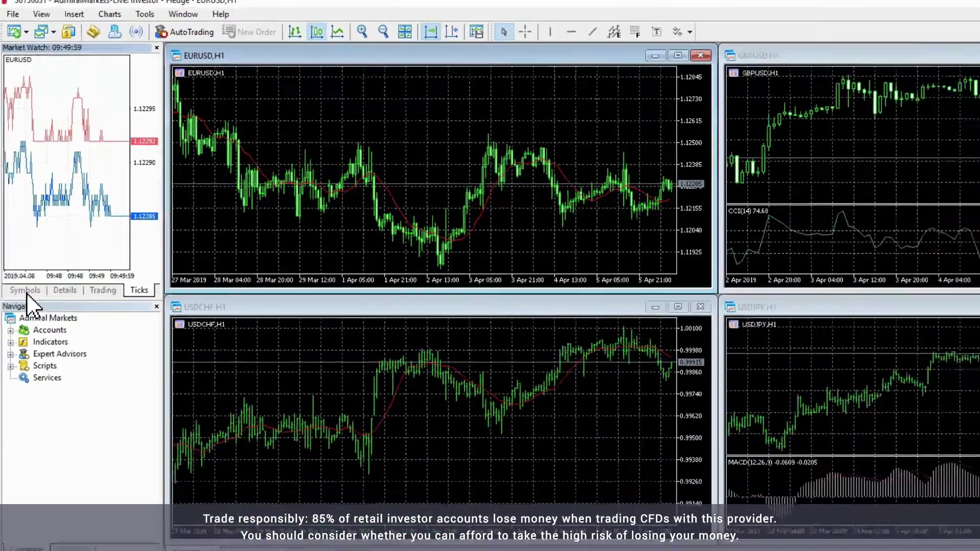
left_click(30, 351)
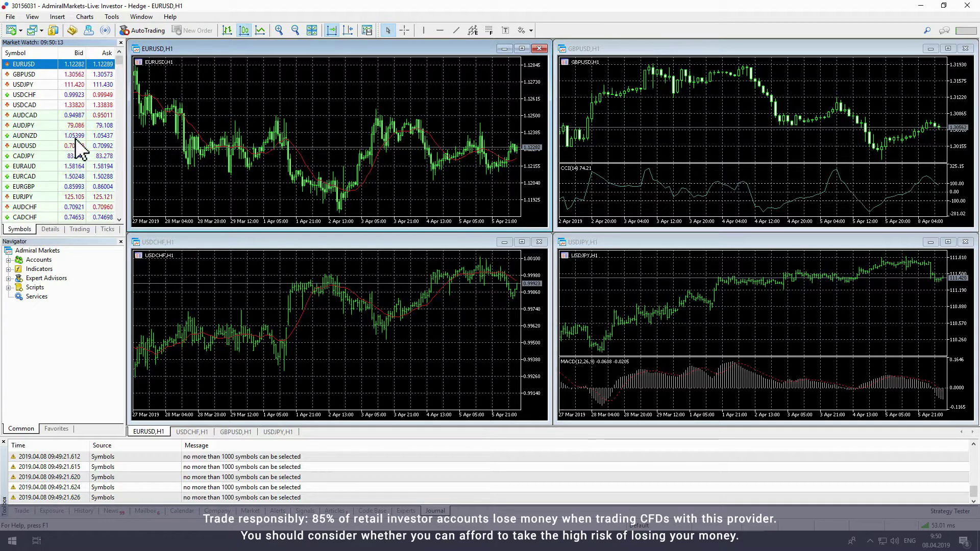
Arrange the charts via Window as Cascade, Tile Horizontally, then Tile Windows.
left_click(145, 17)
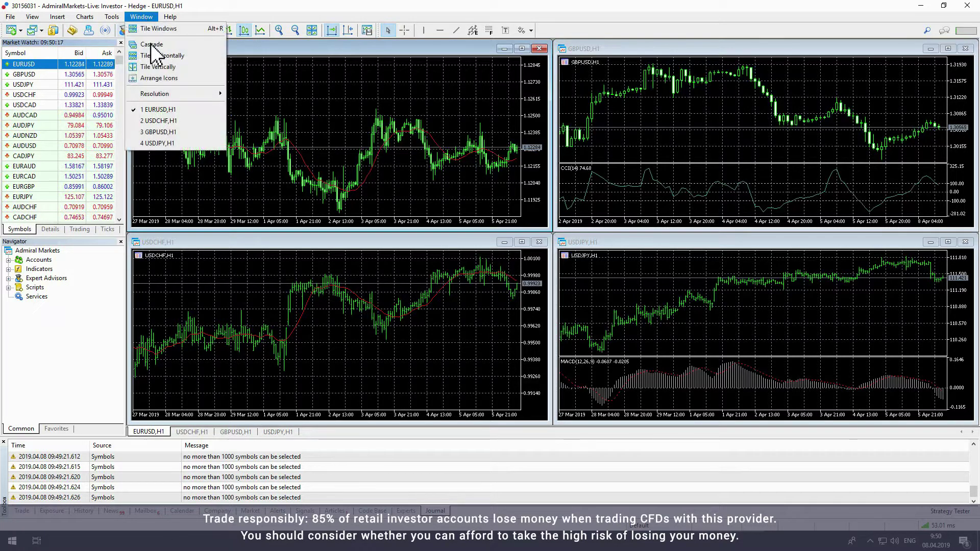
left_click(151, 43)
left_click(145, 17)
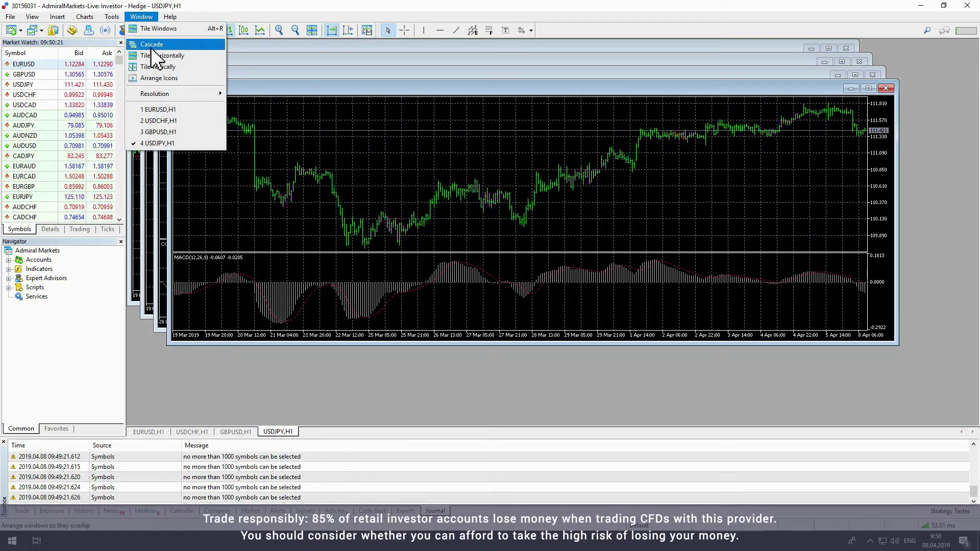
left_click(153, 56)
left_click(141, 17)
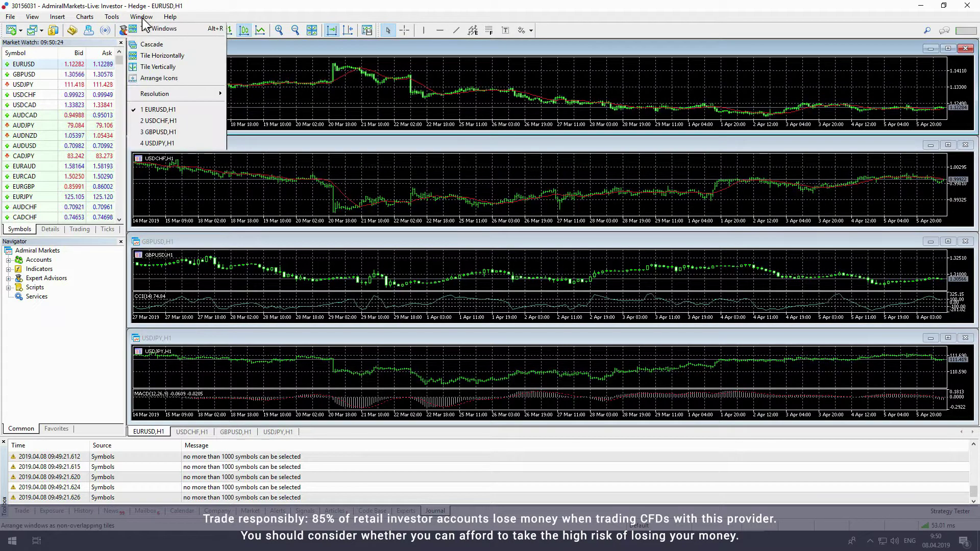
left_click(155, 67)
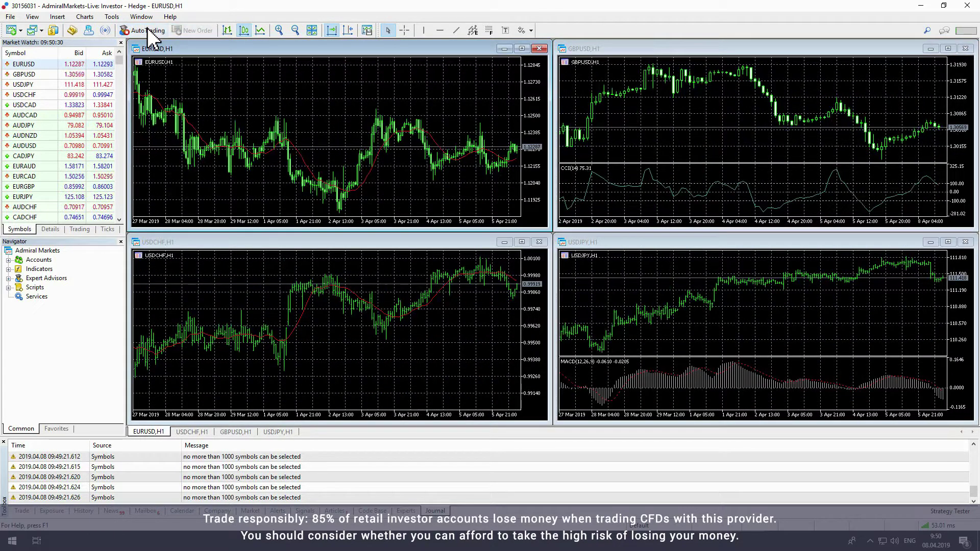
Close the GBPUSD chart, maximize EURUSD, and bring USDJPY to the front via USDCHF.
left_click(965, 48)
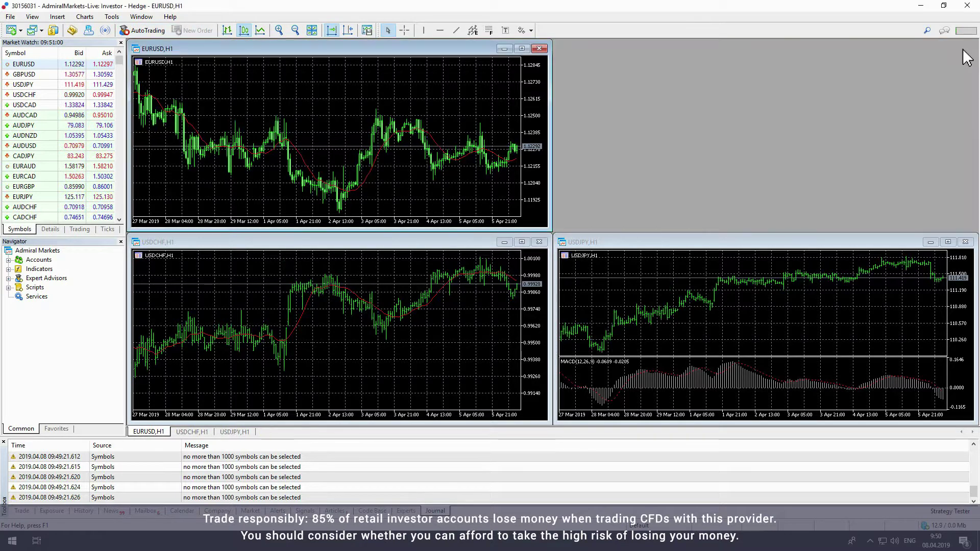
left_click(522, 48)
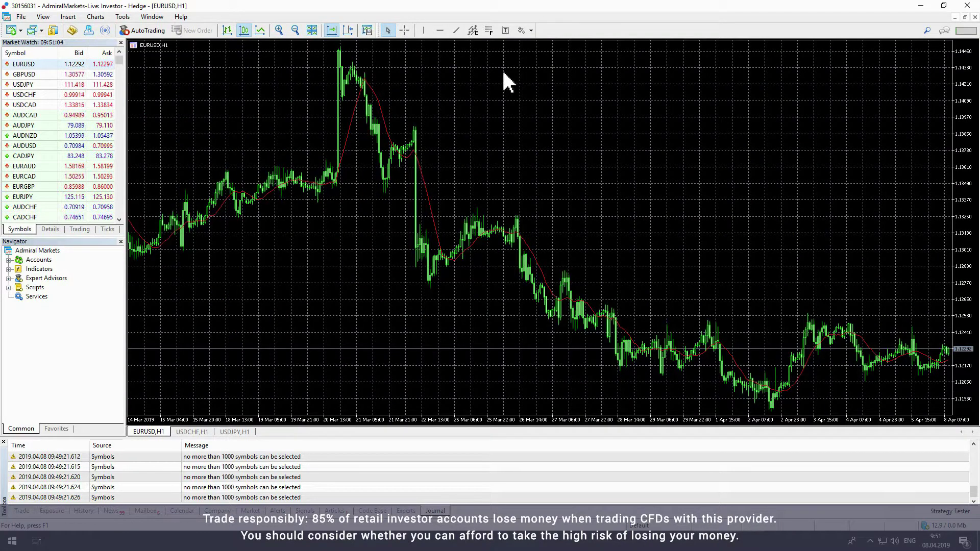
left_click(192, 432)
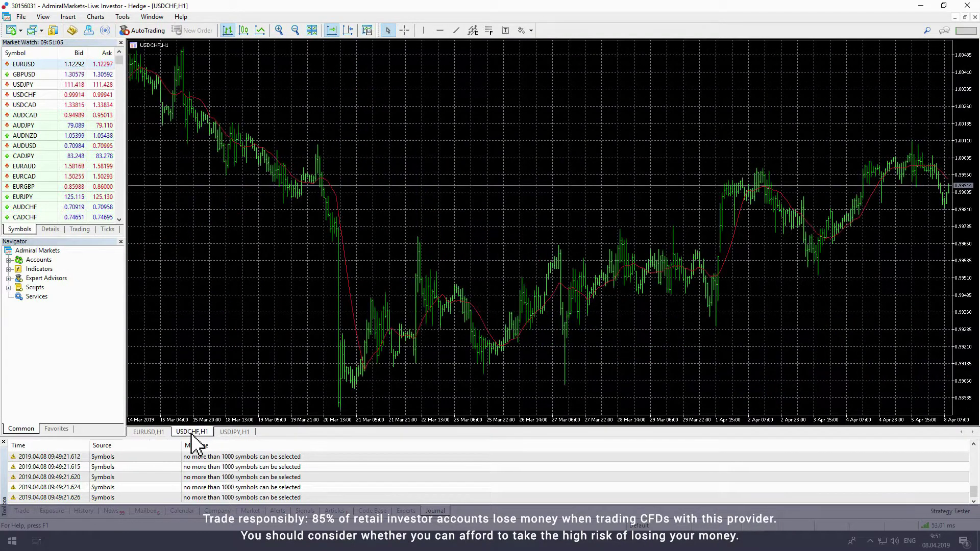
left_click(236, 432)
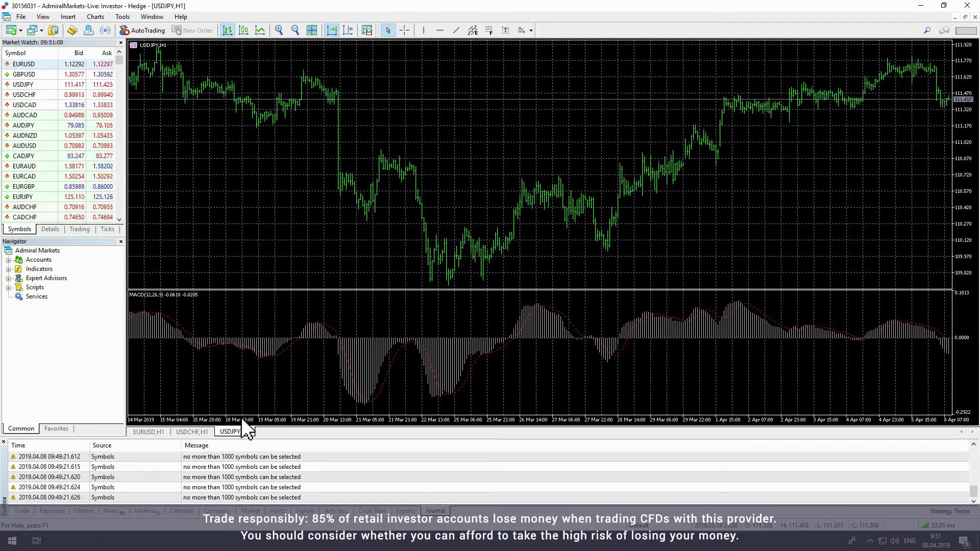
Draw the USDJPY price as a Line Chart on the 1 Minute (M1) timeframe.
right_click(295, 216)
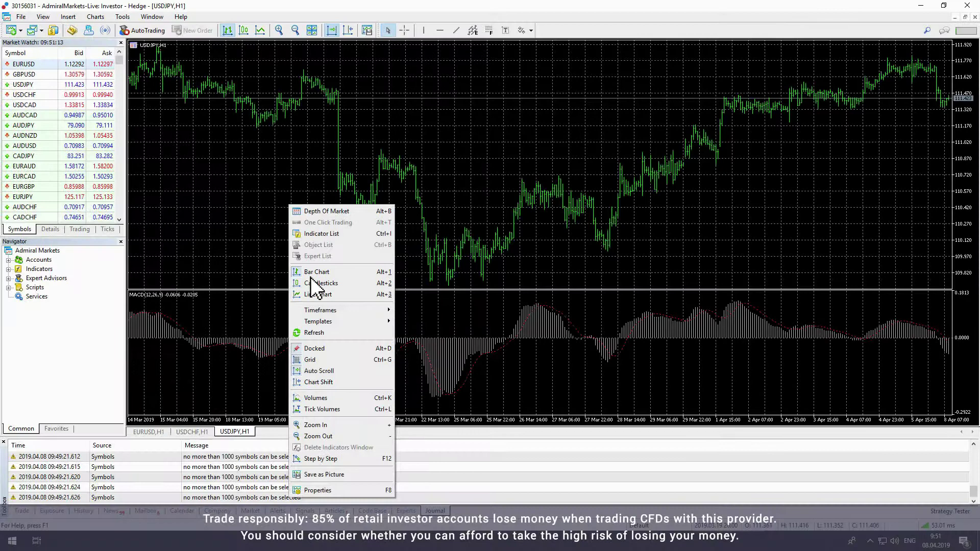
left_click(312, 293)
right_click(270, 180)
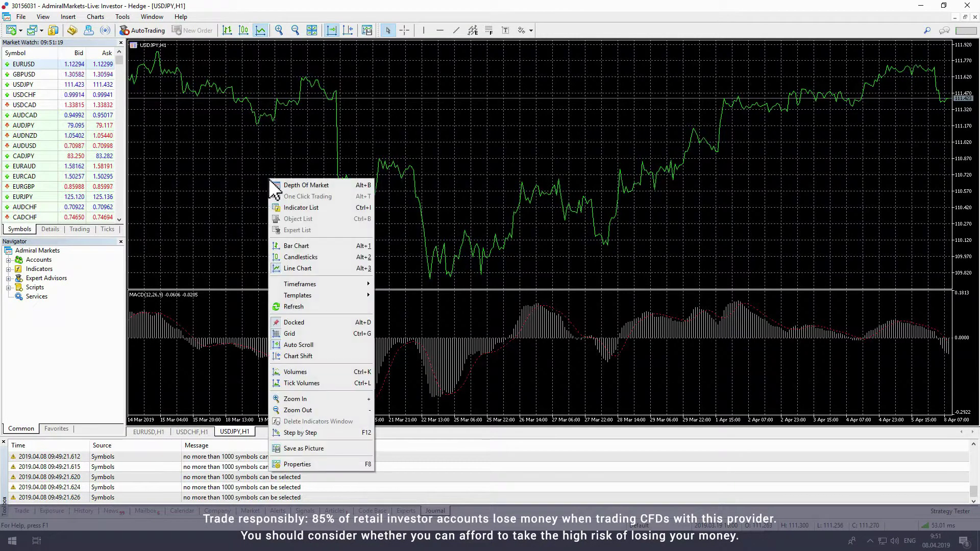
mouse_move(330, 285)
left_click(401, 285)
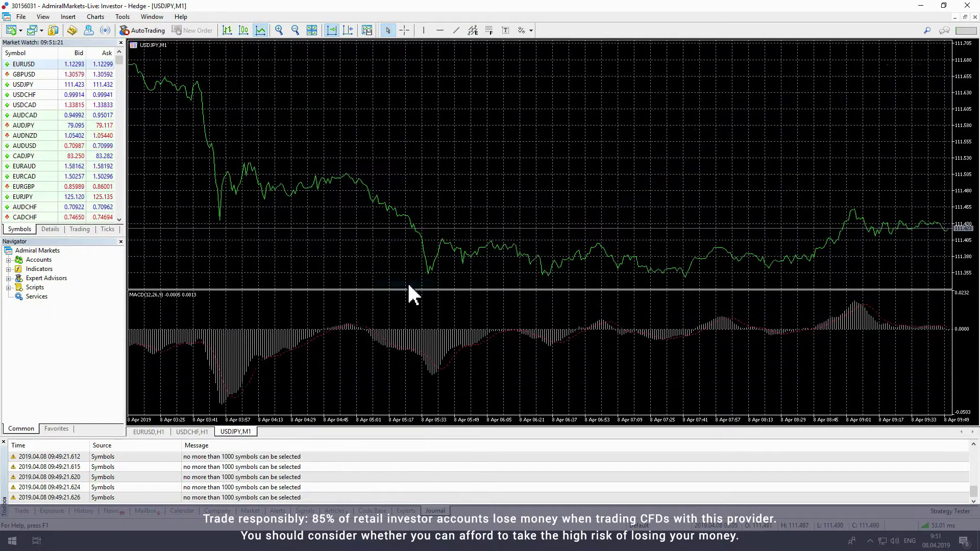
right_click(314, 216)
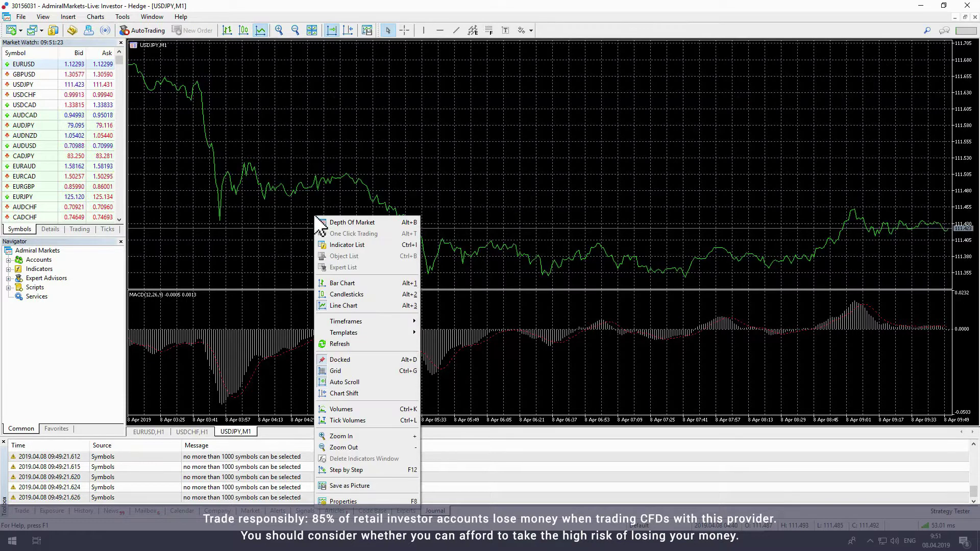
Set USDJPY to the Monthly (MN) timeframe and view its Properties Colors tab.
mouse_move(382, 322)
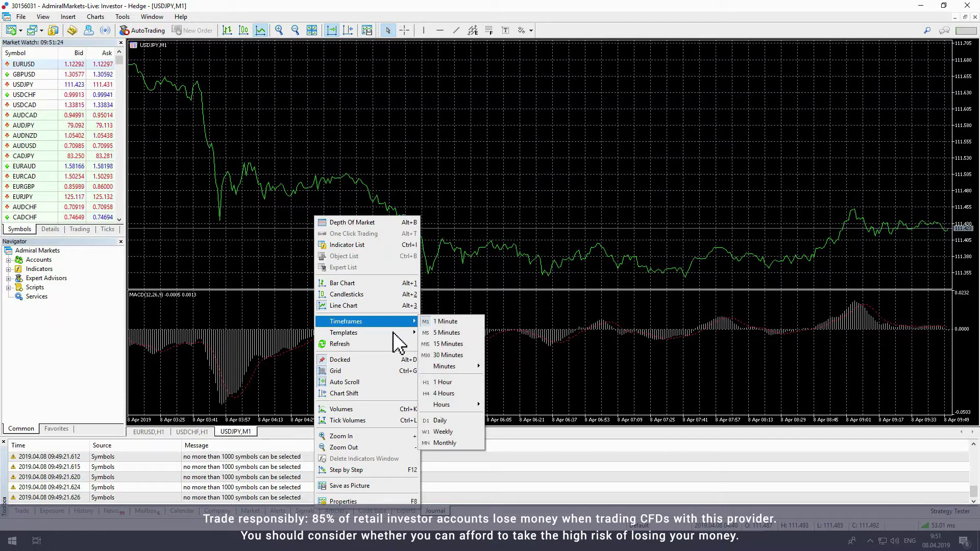
left_click(442, 442)
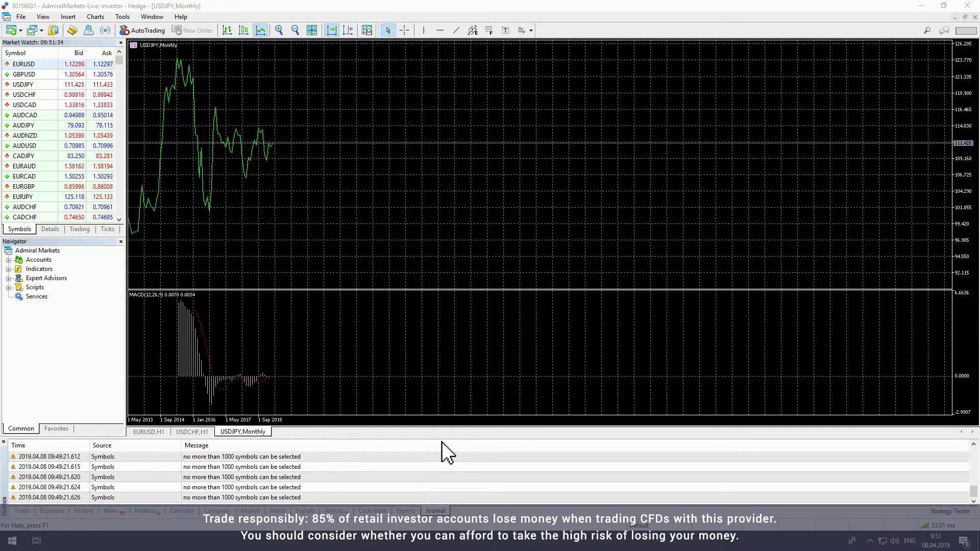
right_click(342, 198)
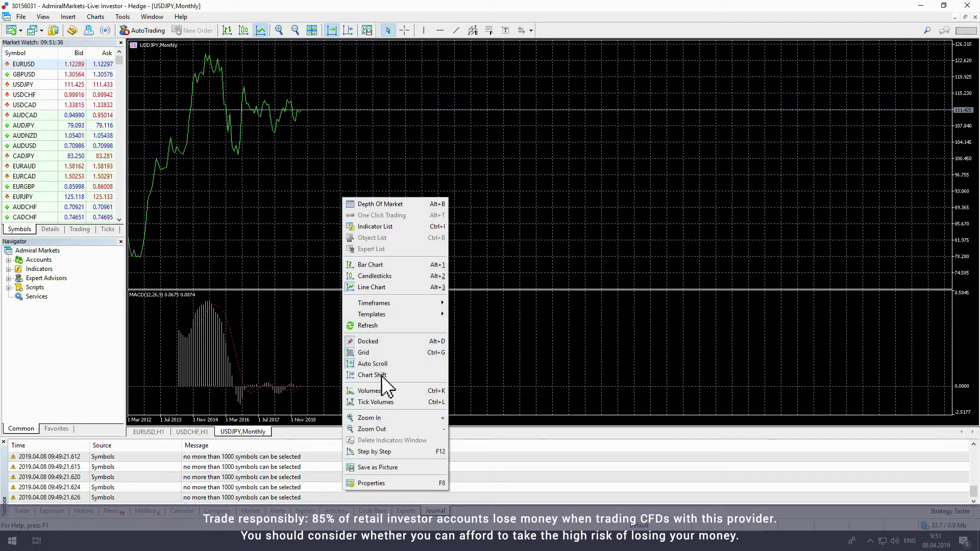
left_click(405, 483)
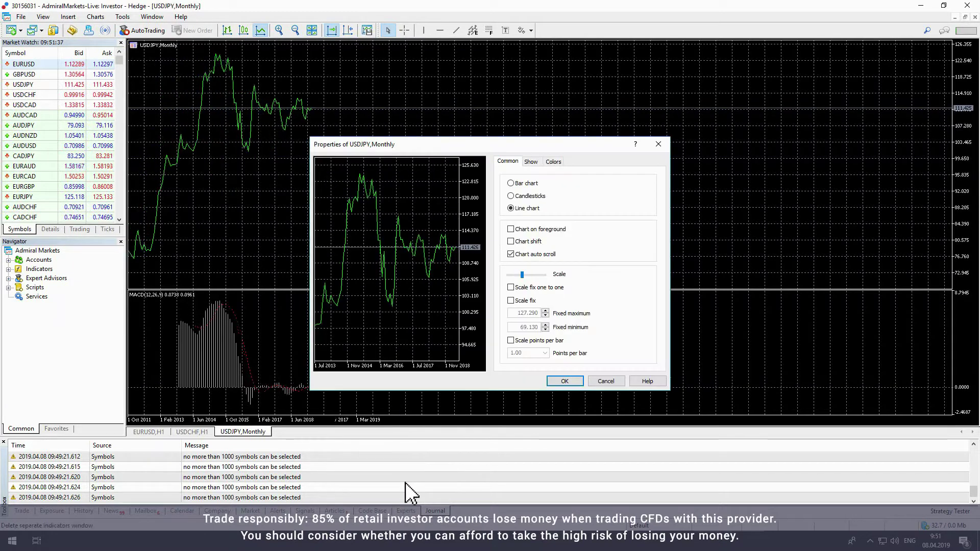
left_click(554, 162)
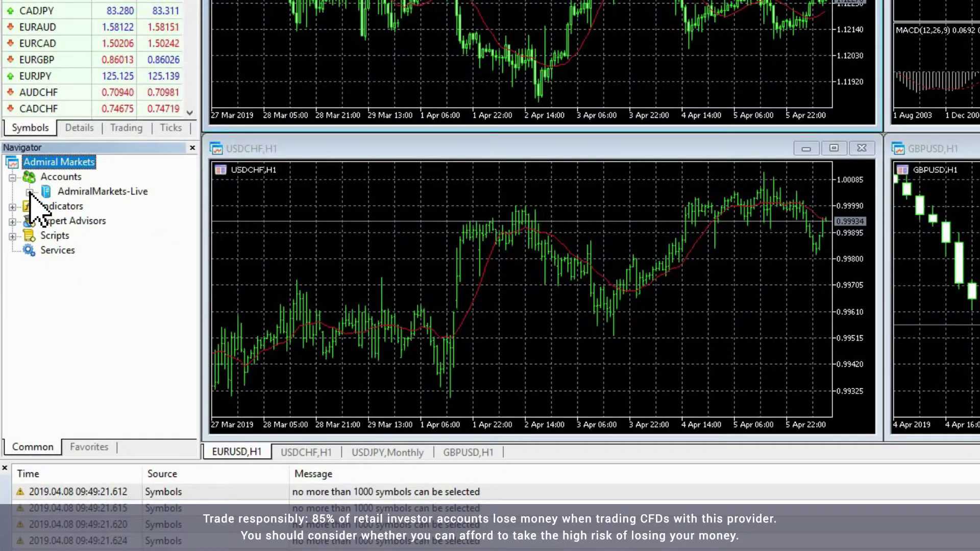
Expand and collapse Accounts in the Navigator, then expand the Indicators folder.
left_click(30, 192)
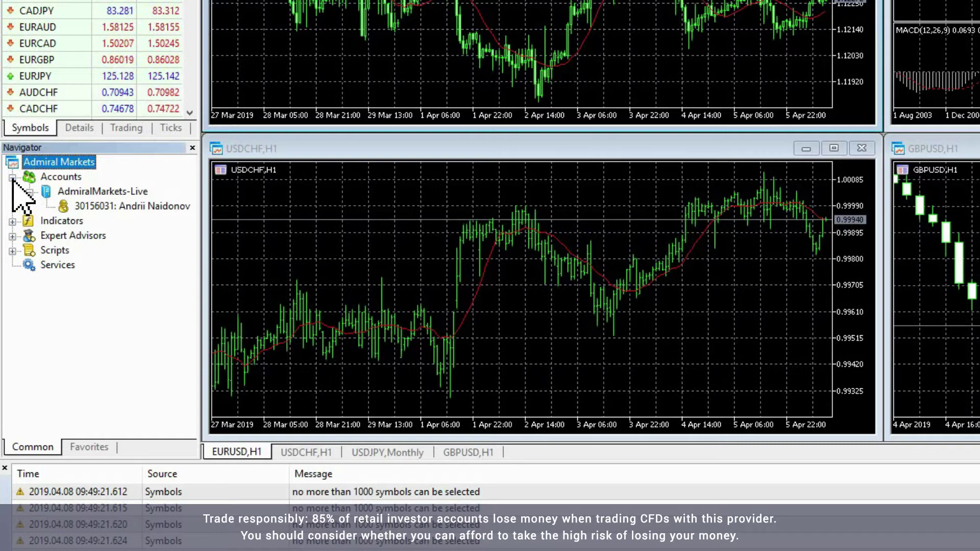
left_click(12, 178)
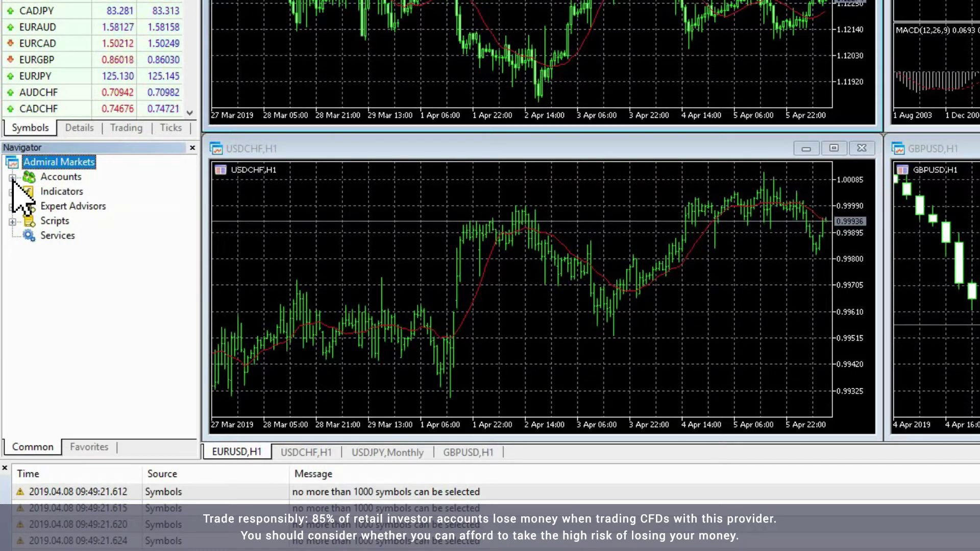
left_click(13, 192)
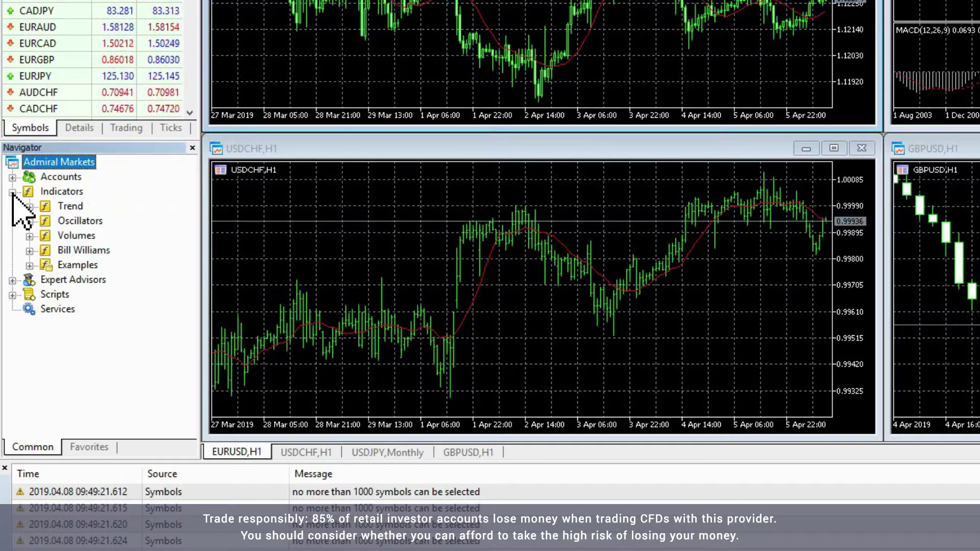
Drag a Trend Moving Average with period 10 onto the GBPUSD chart and confirm.
left_click(30, 207)
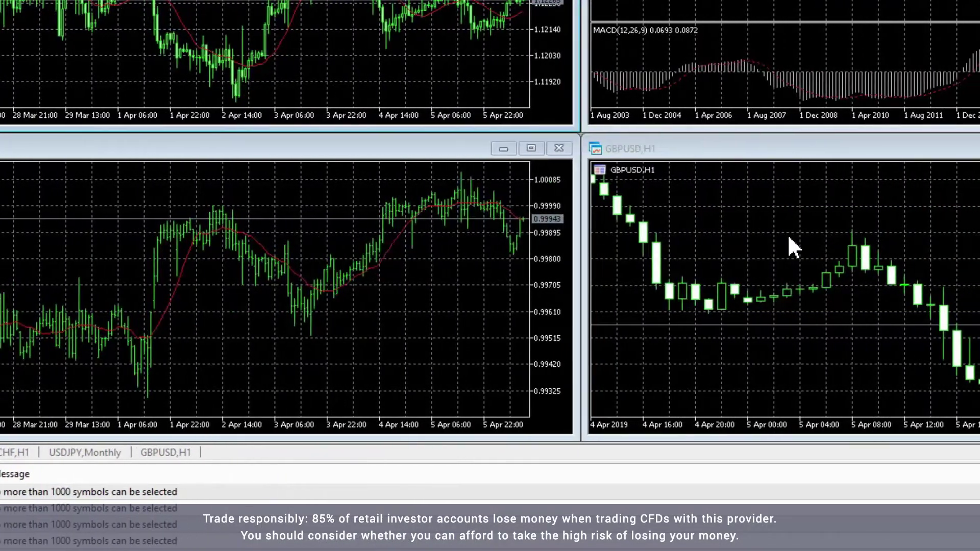
left_click_drag(787, 233, 789, 238)
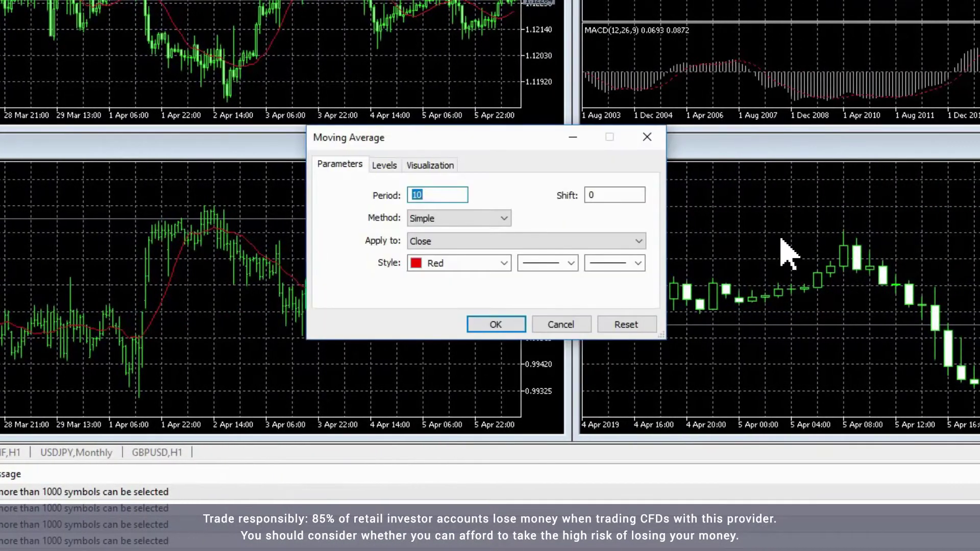
left_click(508, 325)
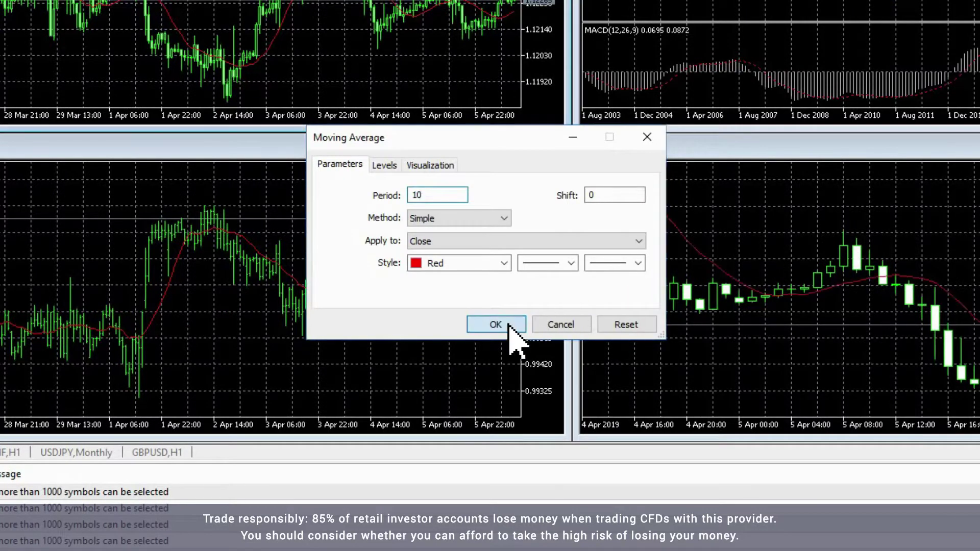
left_click(496, 324)
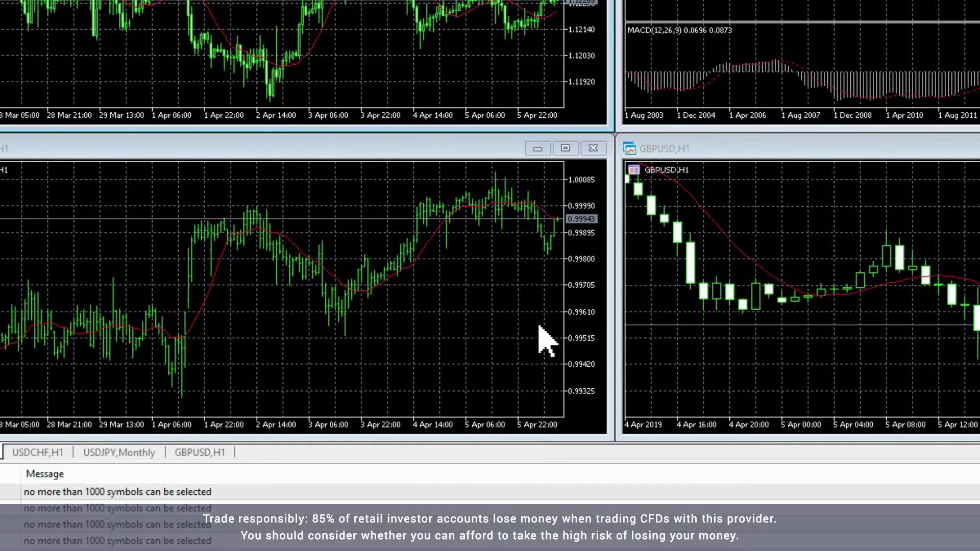
Collapse the Trend and Indicators folders, then preview and dismiss Insert > Indicators.
left_click(26, 206)
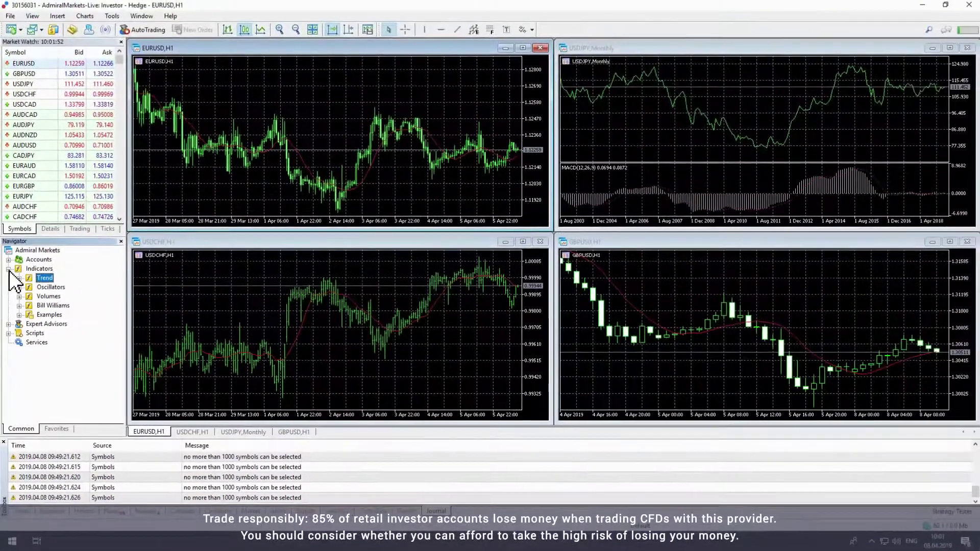
left_click(8, 269)
left_click(57, 16)
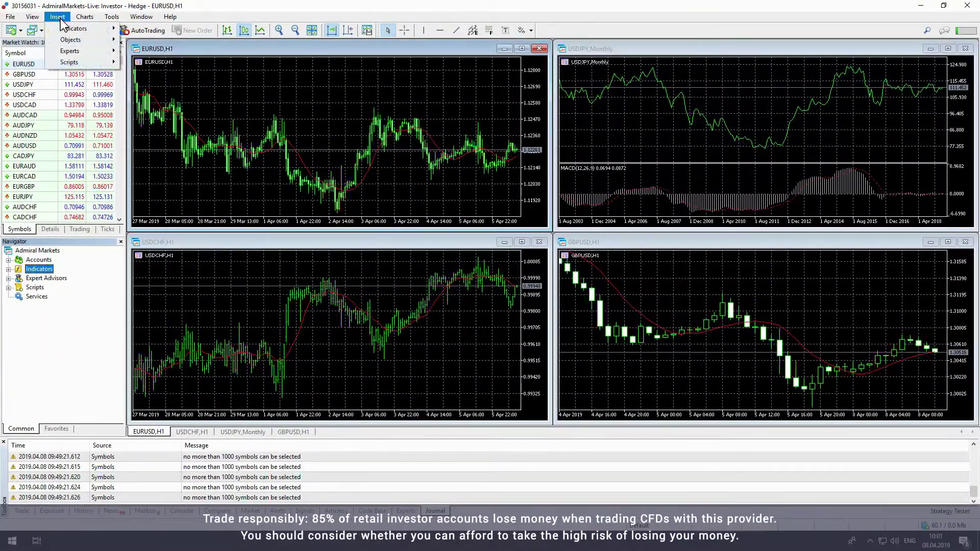
mouse_move(72, 29)
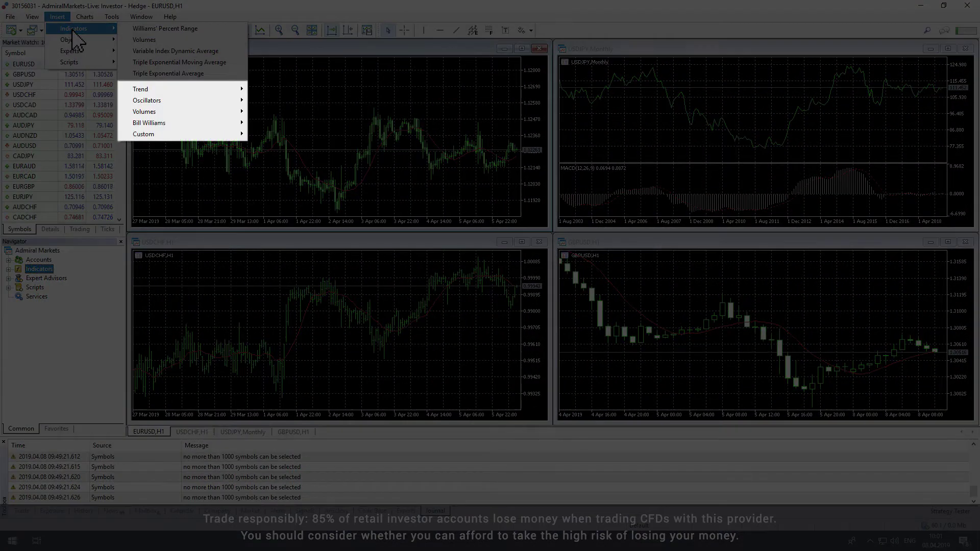
key("Escape")
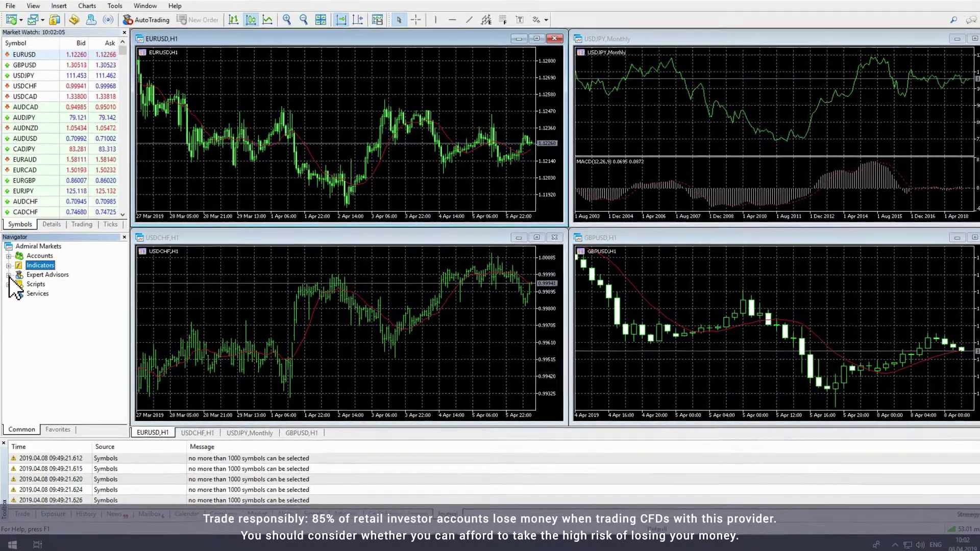
Expand and collapse Expert Advisors, then expand Scripts to show its Examples subfolder.
left_click(8, 275)
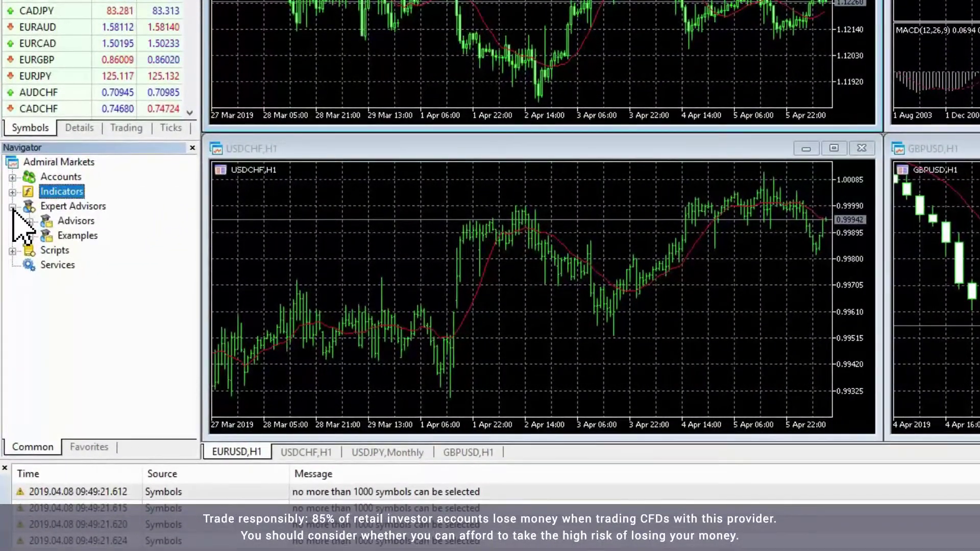
left_click(13, 209)
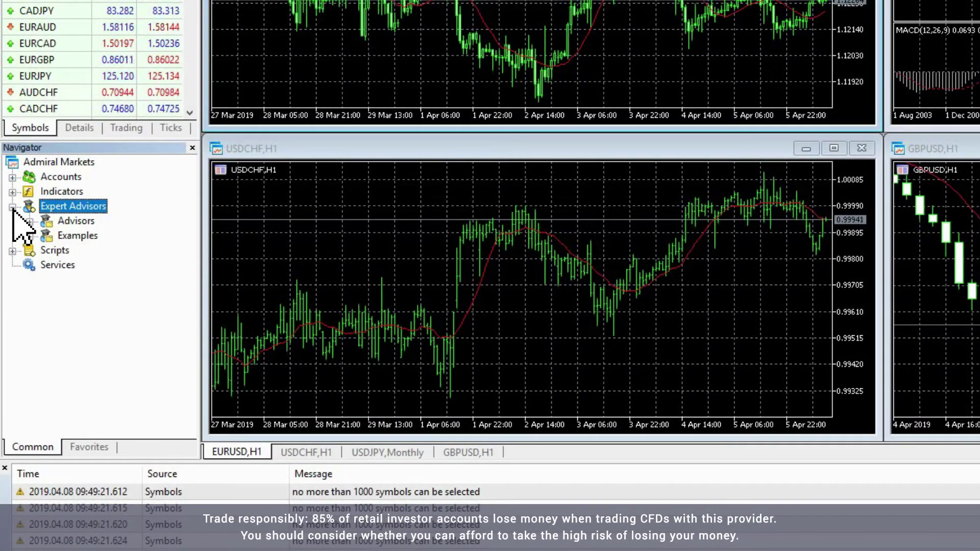
left_click(12, 207)
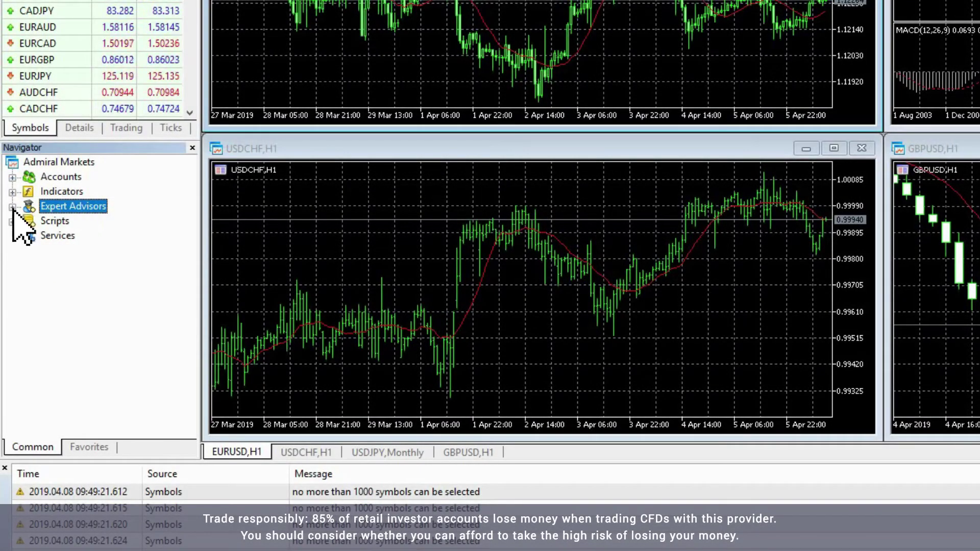
key("Down")
left_click(13, 222)
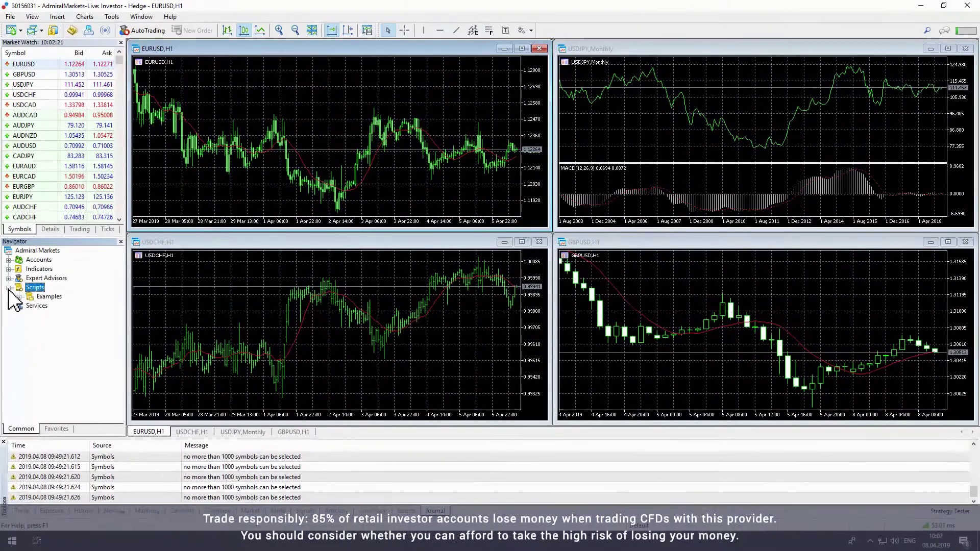
Collapse Scripts and cycle Toolbox tabs through Calendar, Market, Alerts and Articles to Experts.
left_click(9, 288)
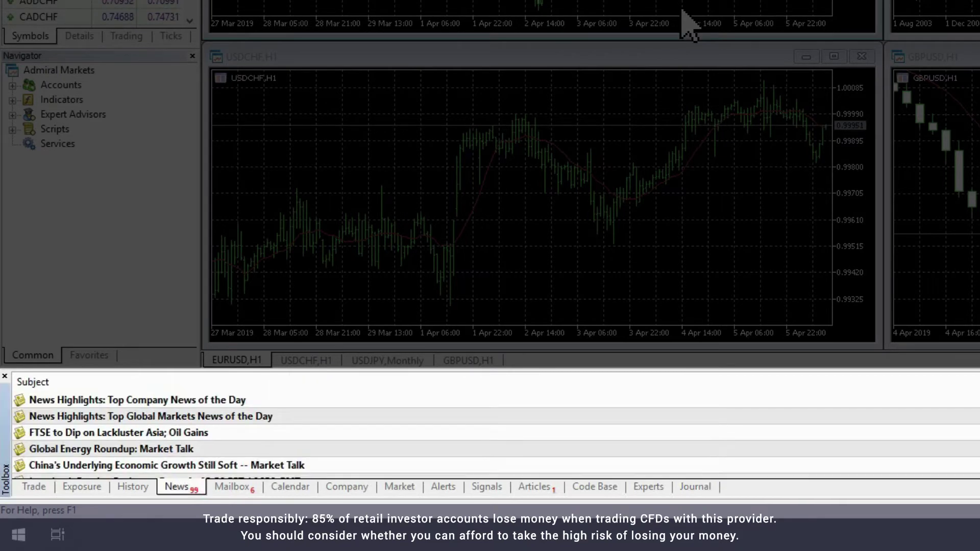
key("ctrl+Tab")
key("ctrl+Tab")
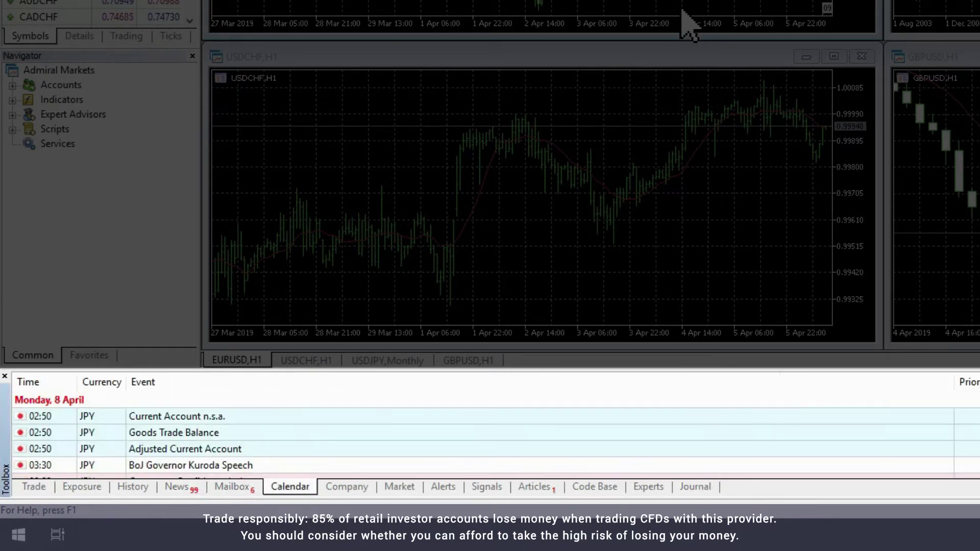
key("ctrl+Tab")
key("ctrl+Tab")
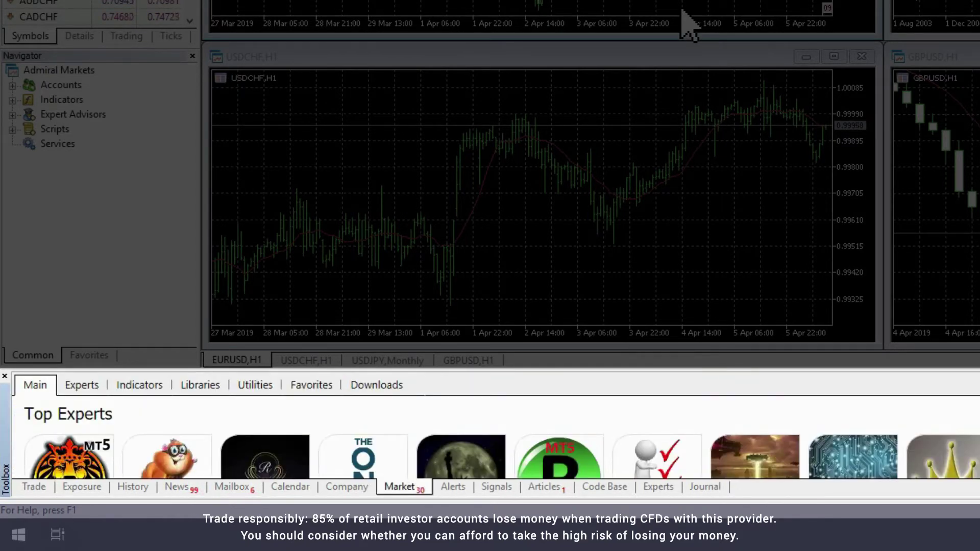
key("ctrl+Tab")
key("ctrl+Tab")
key("ctrl+Tab")
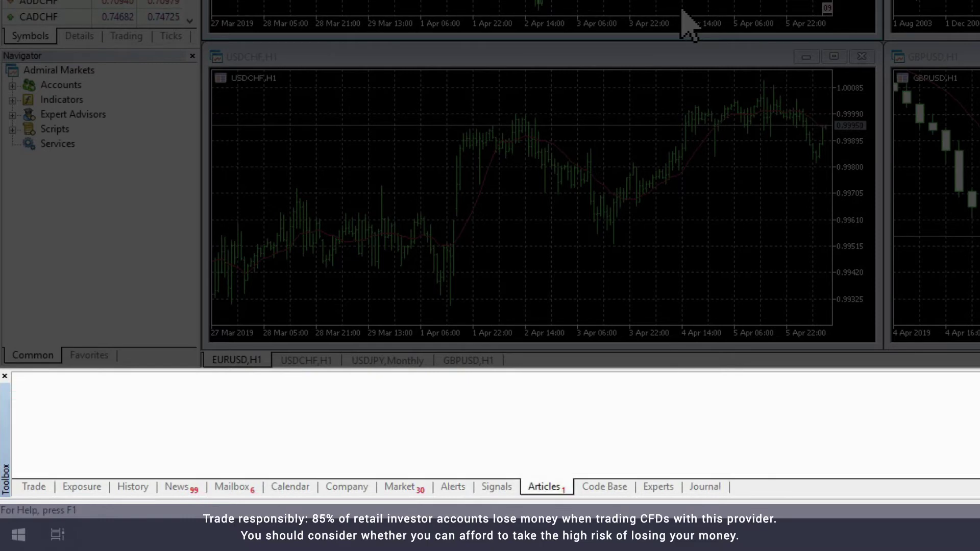
key("ctrl+Tab")
key("ctrl+Tab")
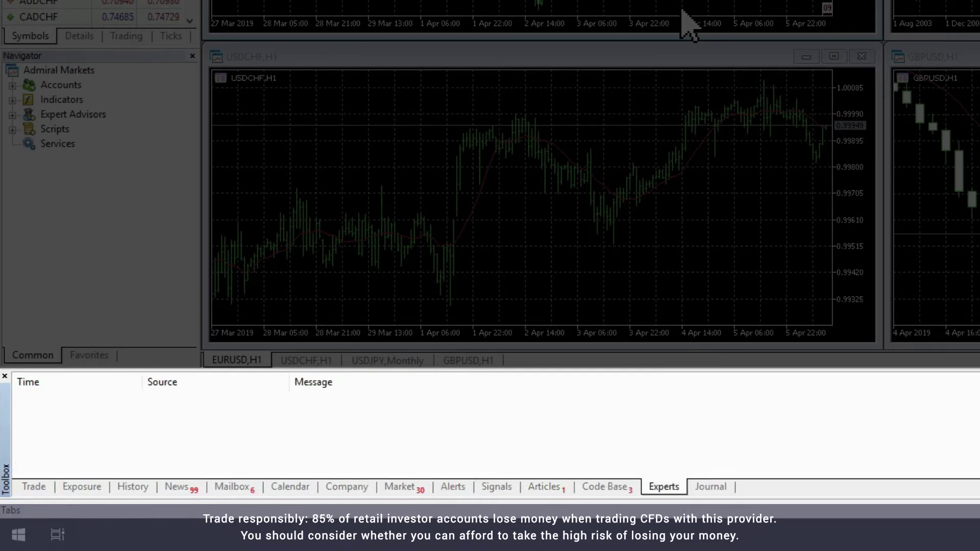
key("ctrl+Tab")
key("ctrl+Tab")
key("ctrl+Tab")
key("ctrl+Tab")
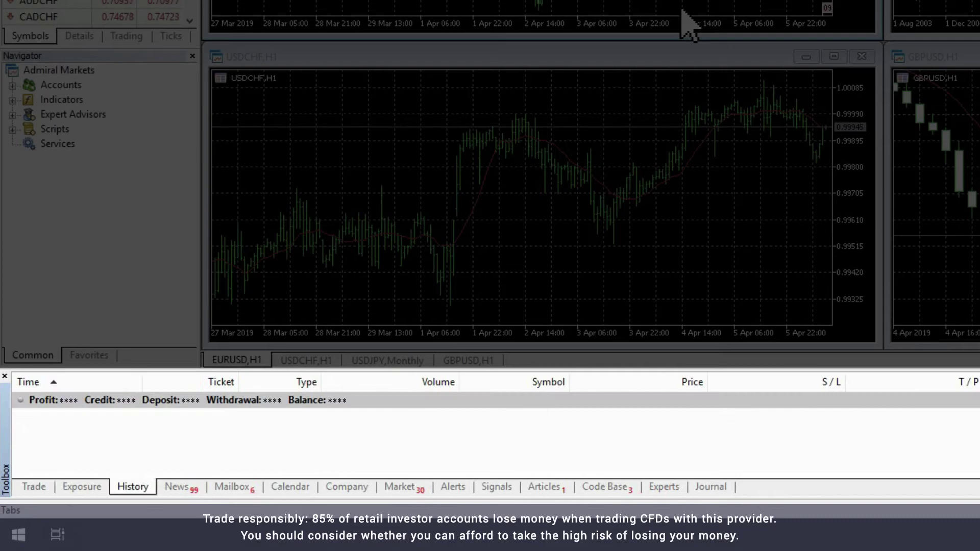